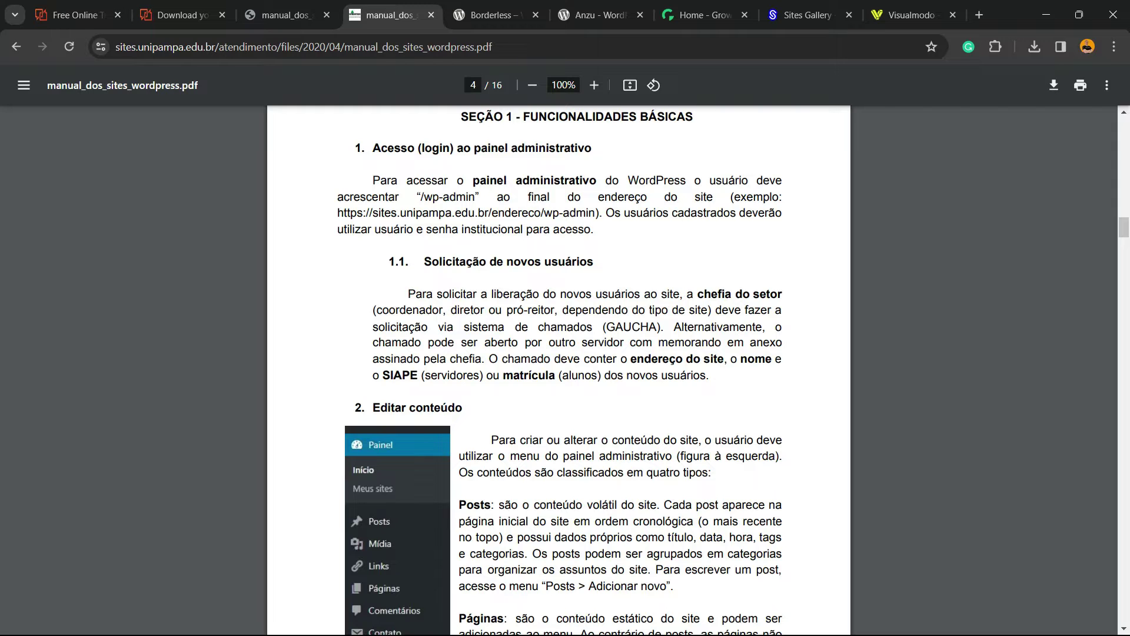
# - Bring the English-translated manual_dos_sites_wordpress.pt.en.pdf tab into view in the PDF viewer
pyautogui.hotkey('ctrl', 'shift', 'Tab')
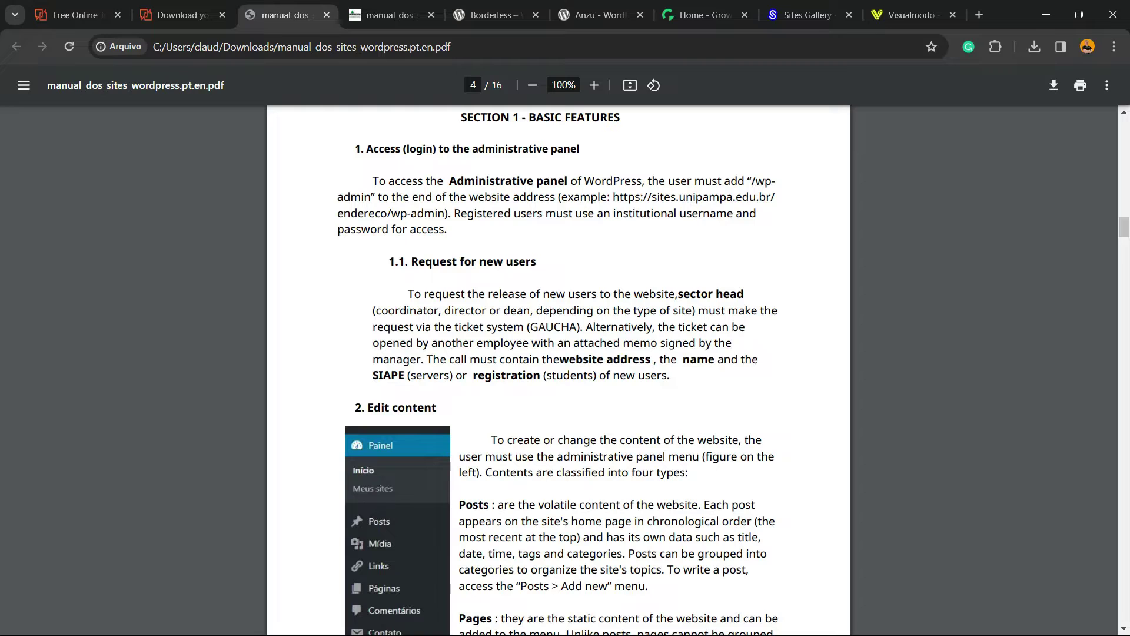
pyautogui.moveTo(454, 327); pyautogui.dragTo(736, 345)
pyautogui.click(736, 344)
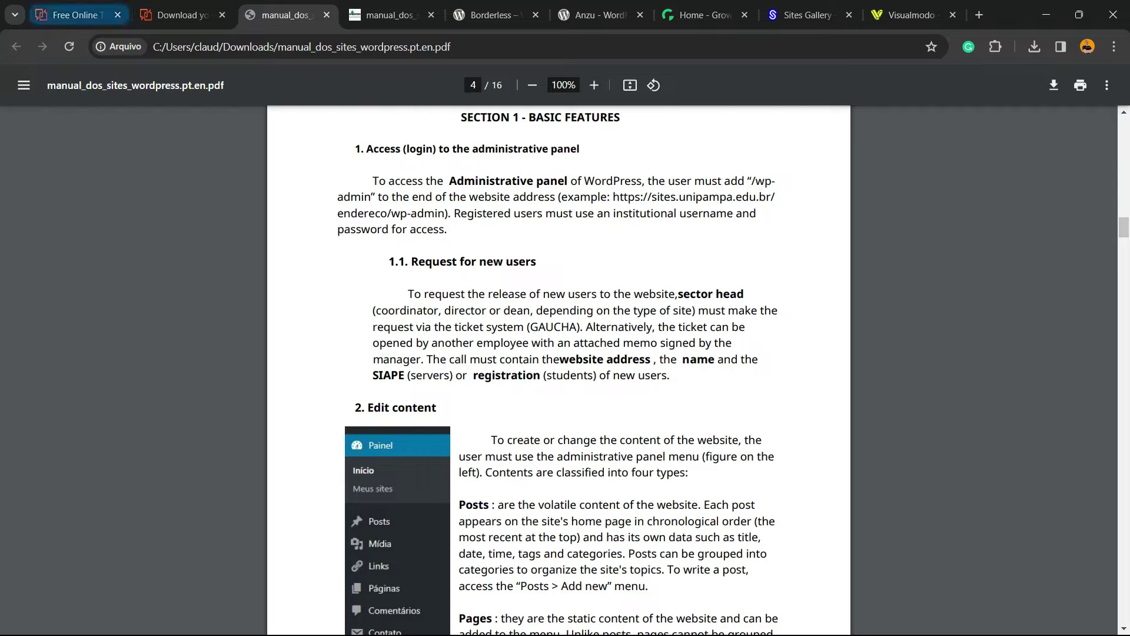
# - In the DocTranslator tab, load onlinedoctranslator.com/en/translationform from the address bar
pyautogui.click(77, 15)
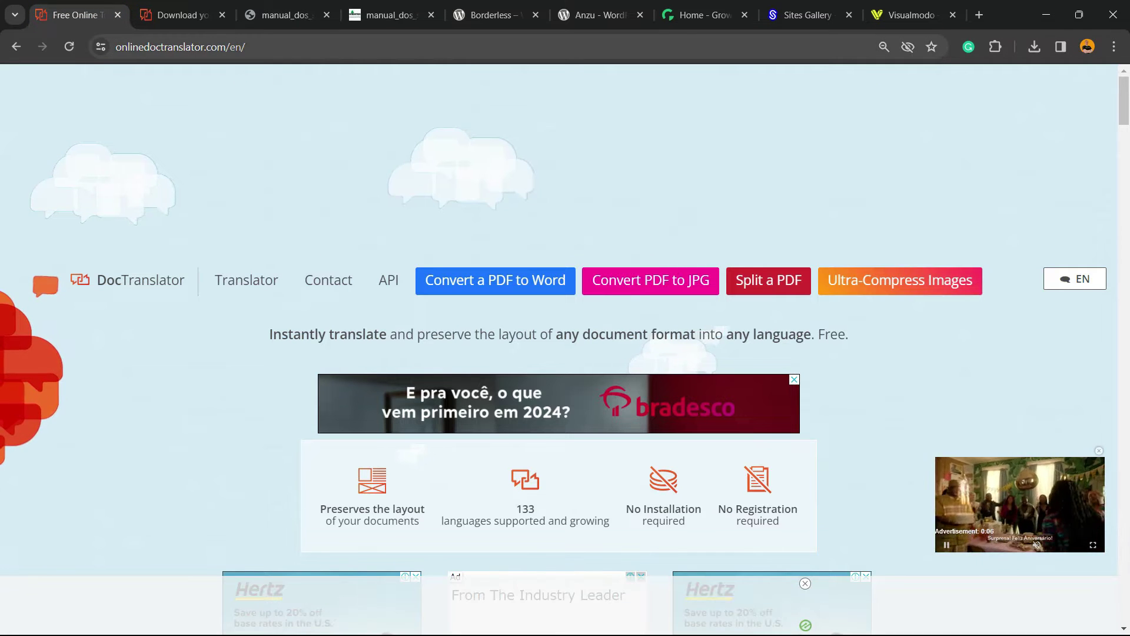
pyautogui.doubleClick(196, 47)
pyautogui.click(196, 47)
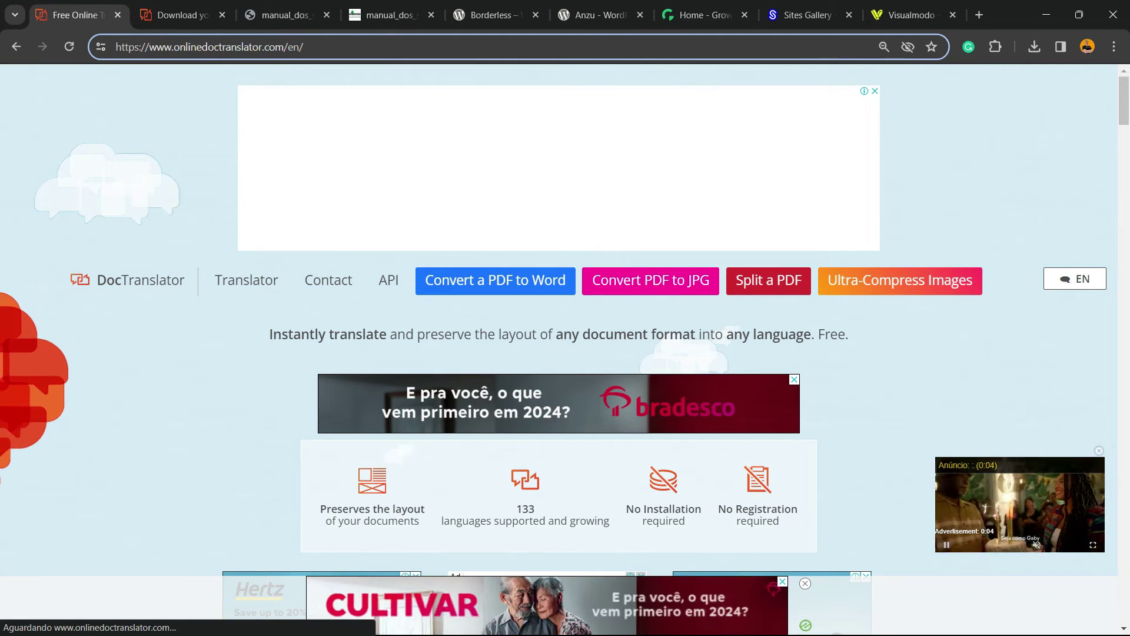
pyautogui.doubleClick(196, 46)
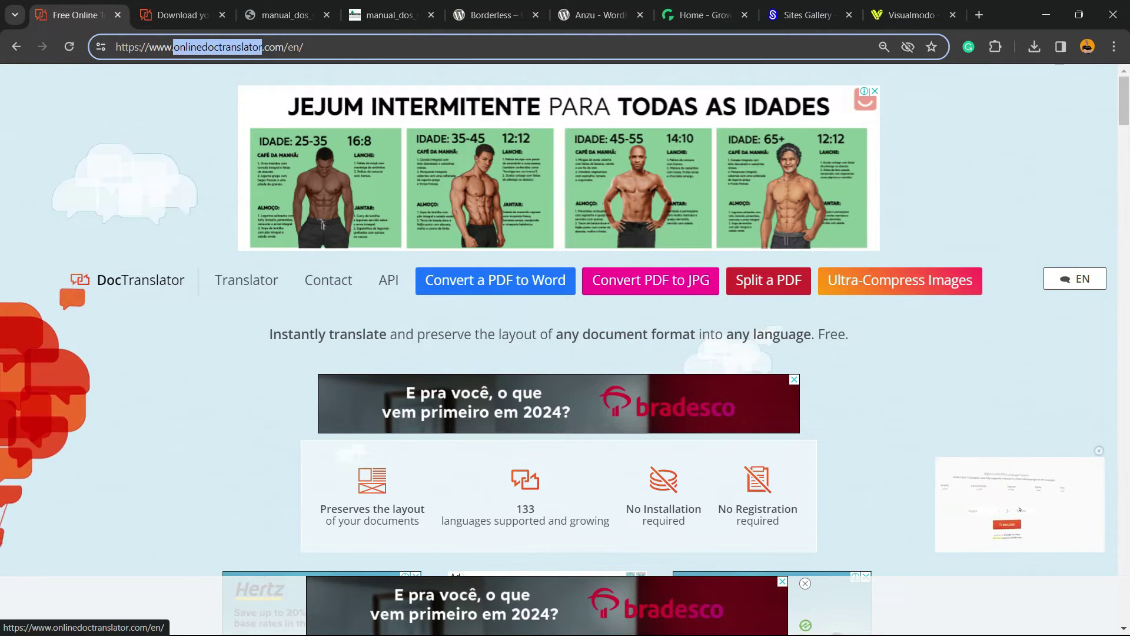
pyautogui.scroll(-3, 559, 353)
pyautogui.scroll(-6, 559, 354)
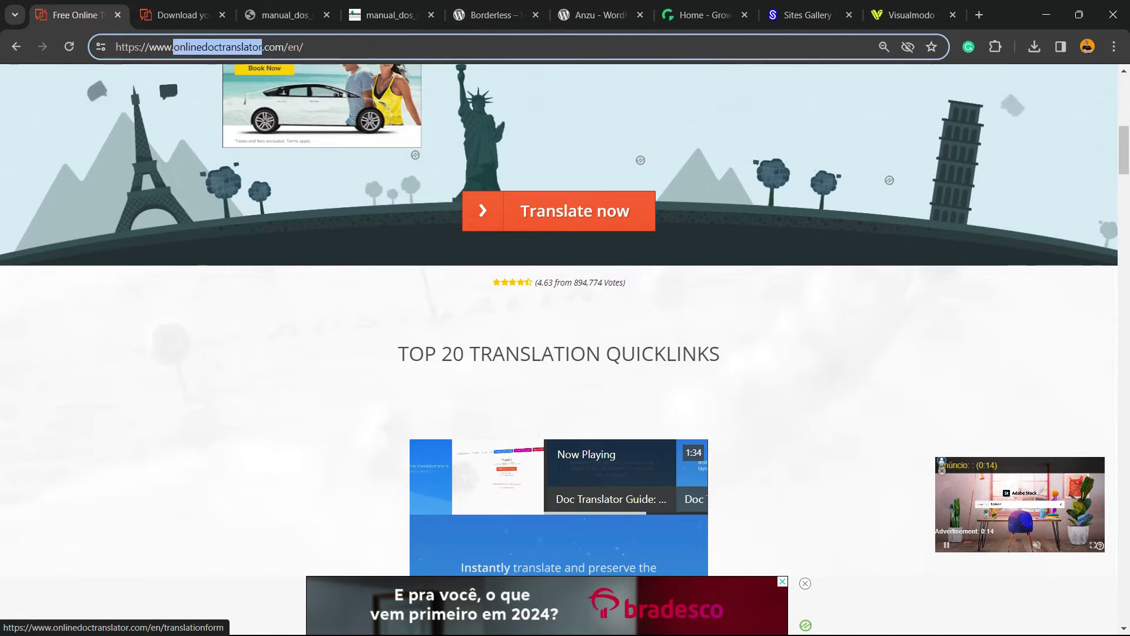
pyautogui.press('Return')
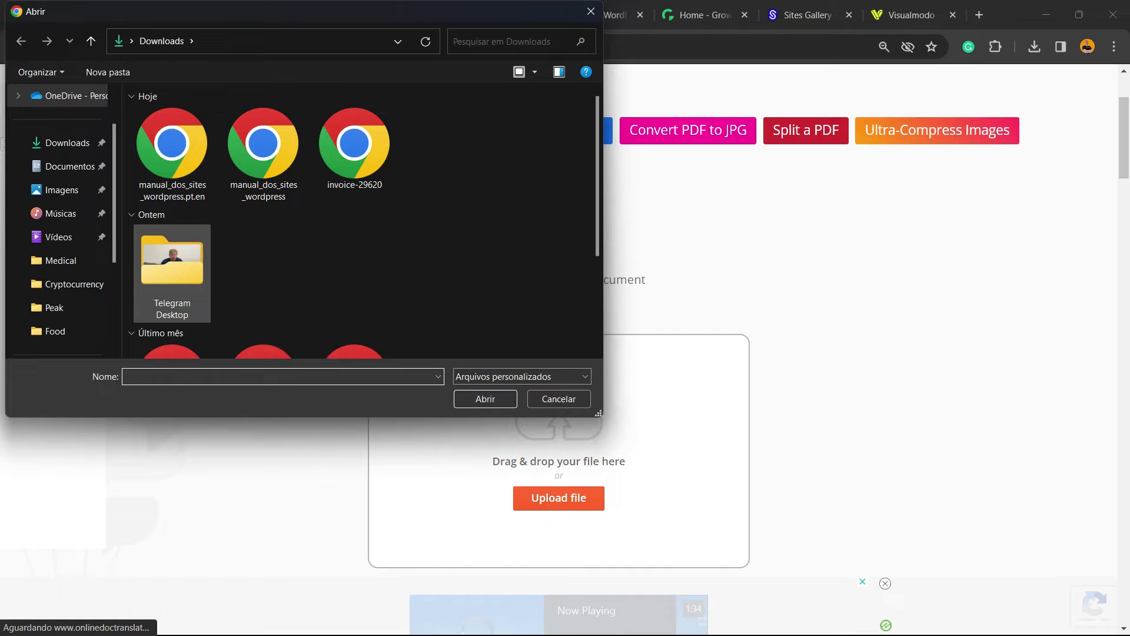
# - Upload manual_dos_sites_wordpress from the Downloads folder as the document to translate
pyautogui.click(263, 153)
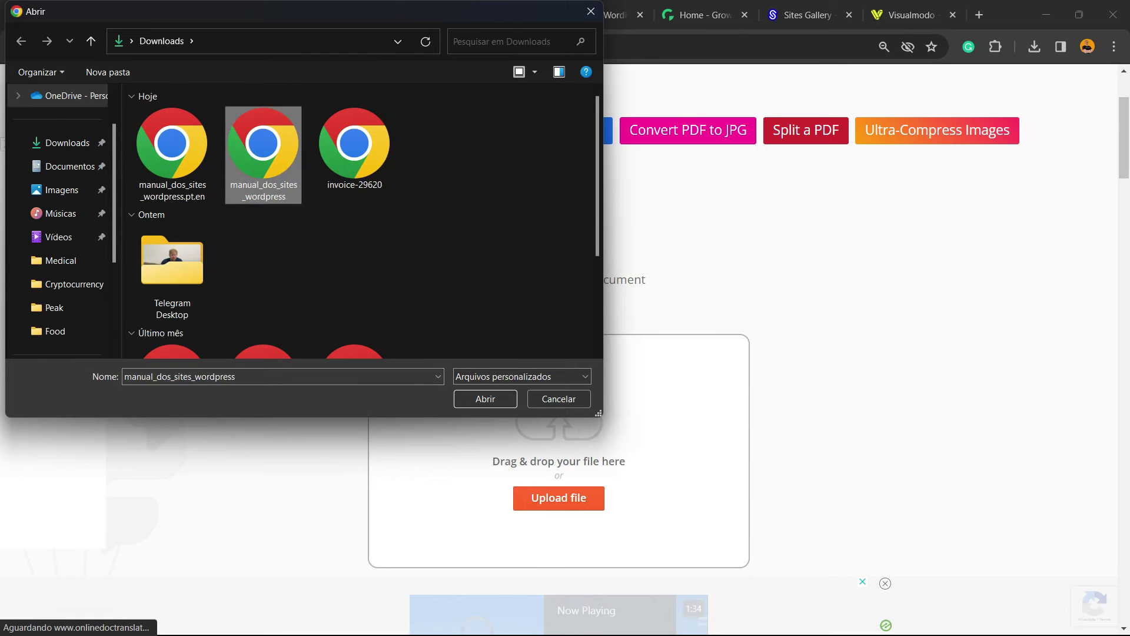
pyautogui.press('Return')
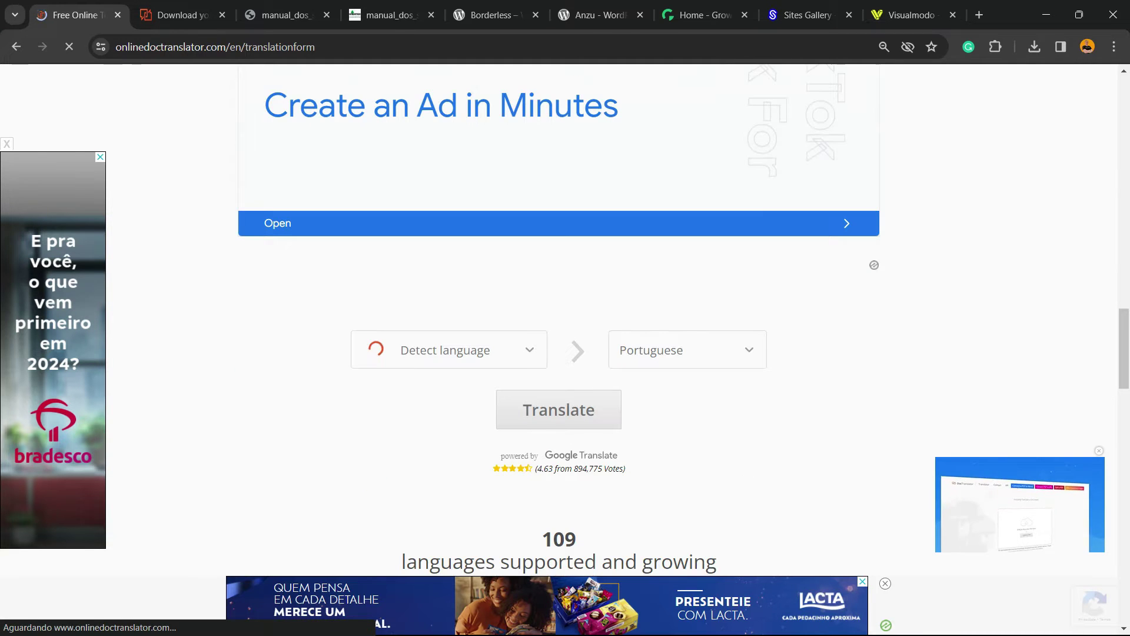
# - Set English as the target language and start translating manual_dos_sites_wordpress
pyautogui.scroll(-2, 559, 354)
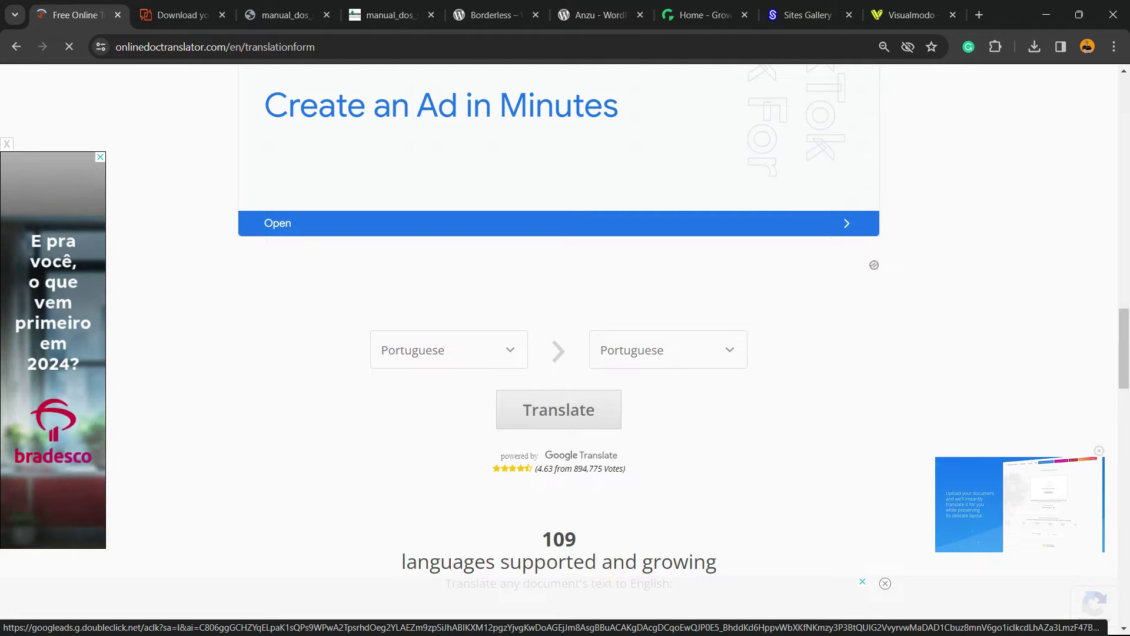
pyautogui.click(668, 349)
pyautogui.scroll(15, 655, 252)
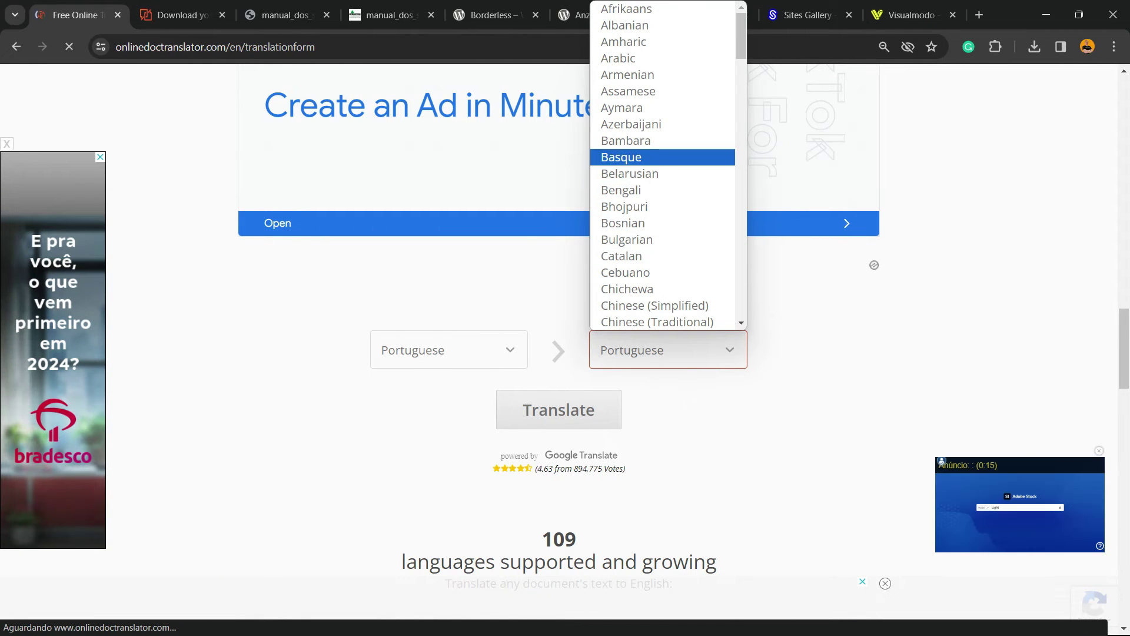
pyautogui.scroll(-20, 662, 174)
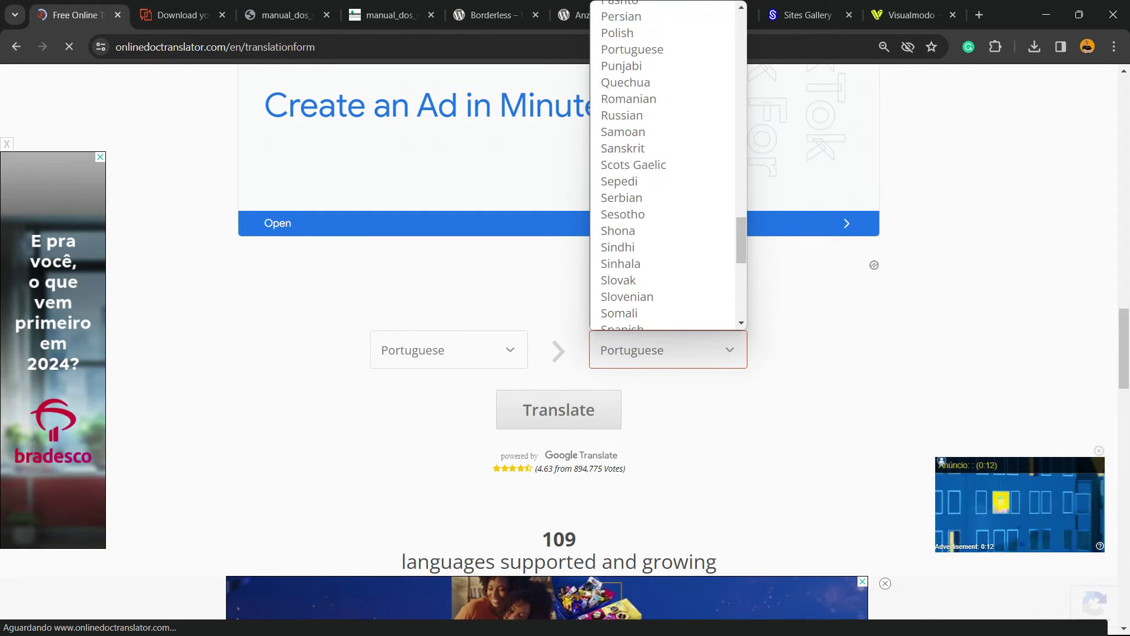
pyautogui.scroll(10, 662, 173)
pyautogui.scroll(15, 656, 252)
pyautogui.scroll(-4, 656, 252)
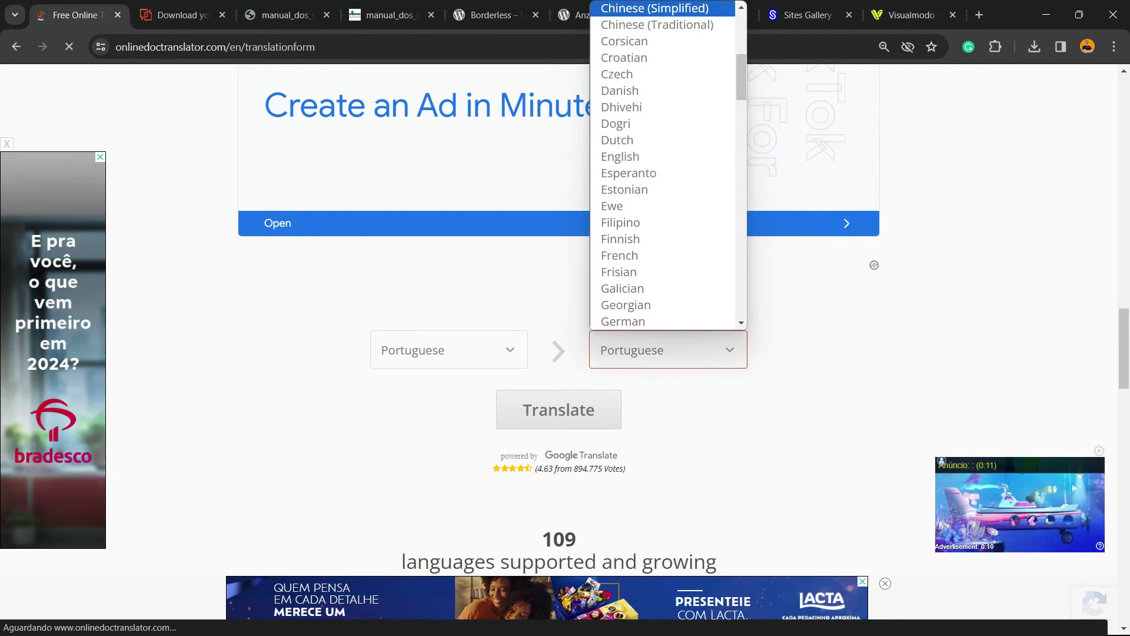
pyautogui.scroll(-10, 655, 253)
pyautogui.scroll(10, 648, 193)
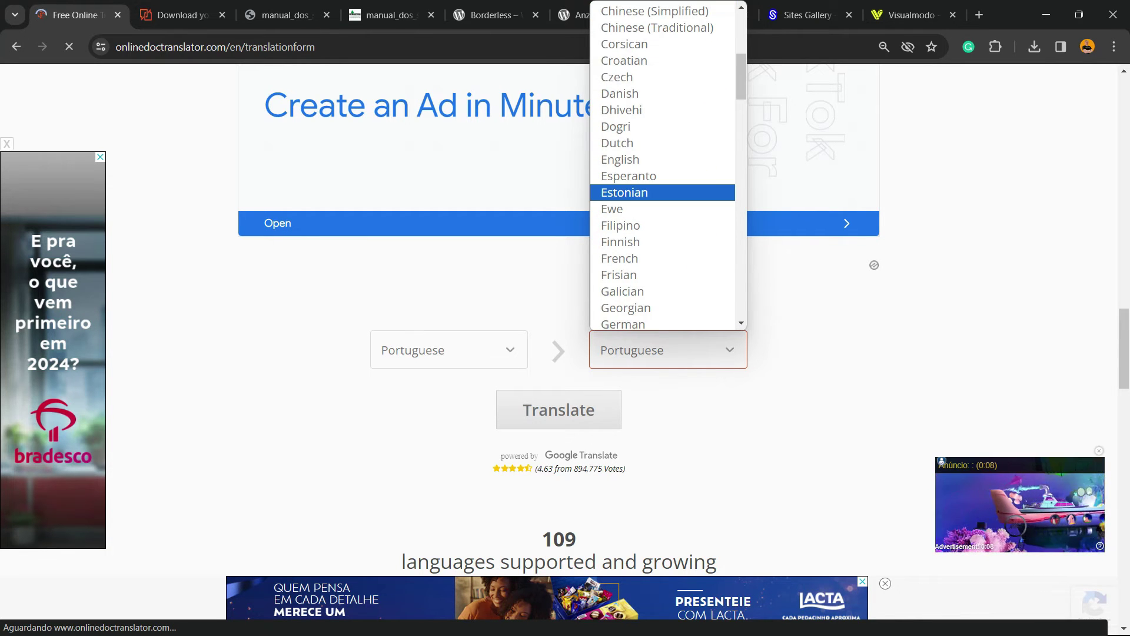
pyautogui.click(624, 160)
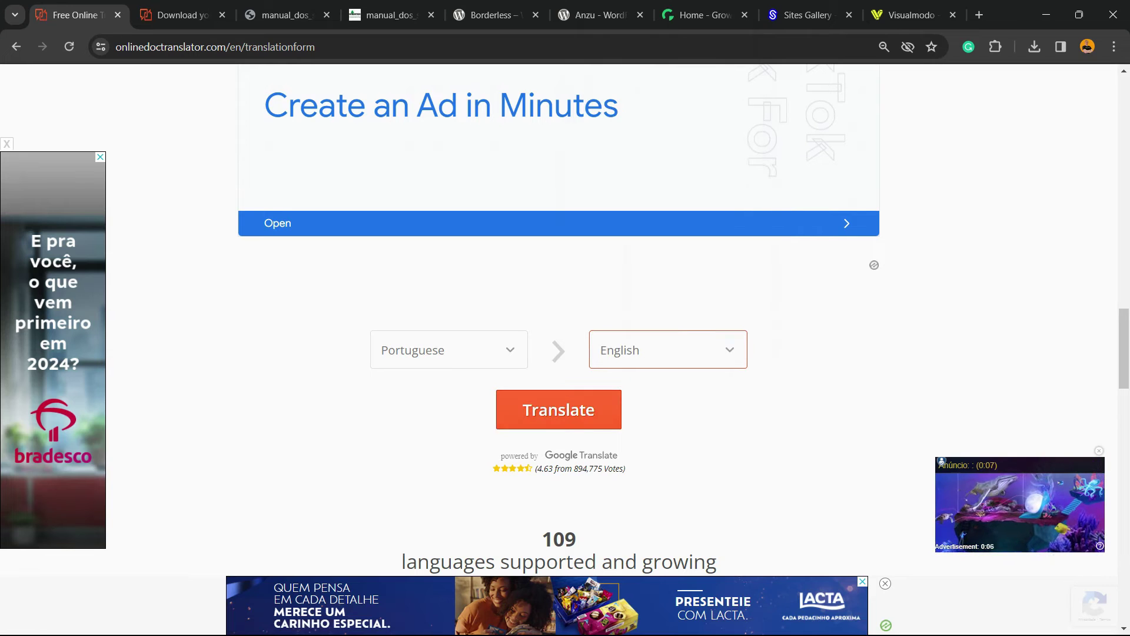
pyautogui.click(558, 409)
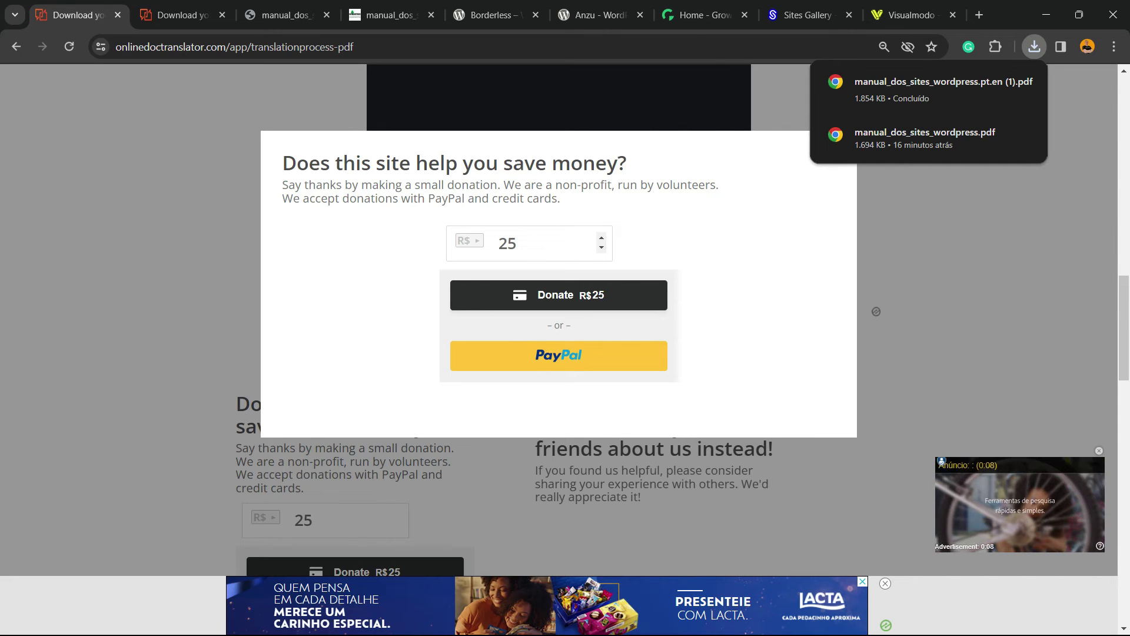
# - Switch to the Borderless plugin page on wordpress.org
pyautogui.click(492, 15)
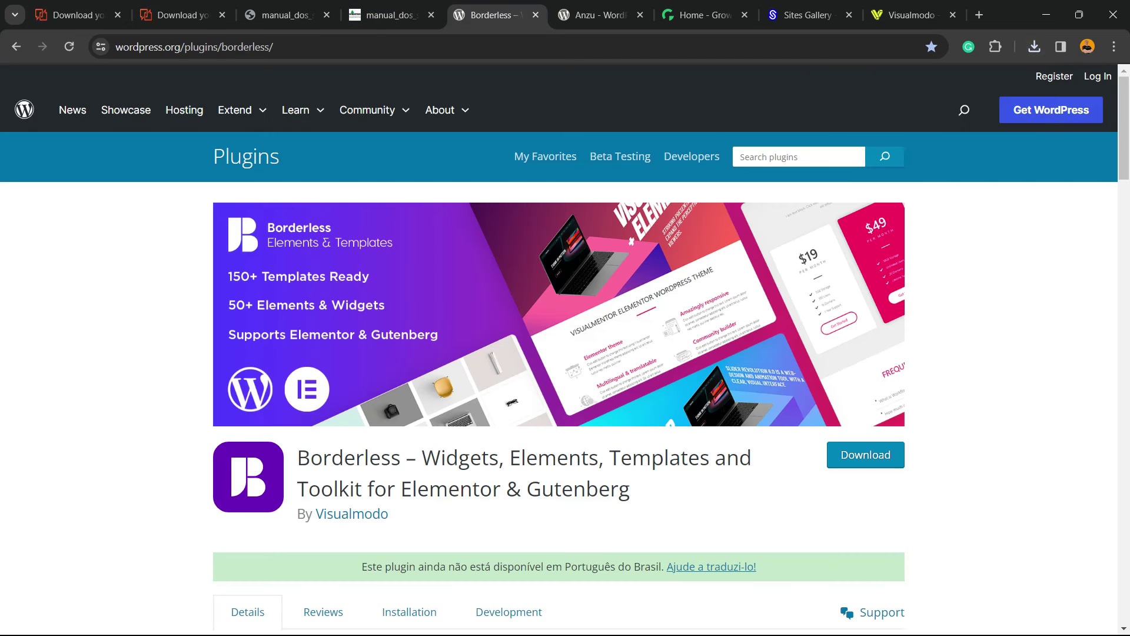
# - Highlight the Borderless plugin title and the Anzu theme title and author, scrolling the Anzu page
pyautogui.moveTo(298, 458); pyautogui.dragTo(630, 490)
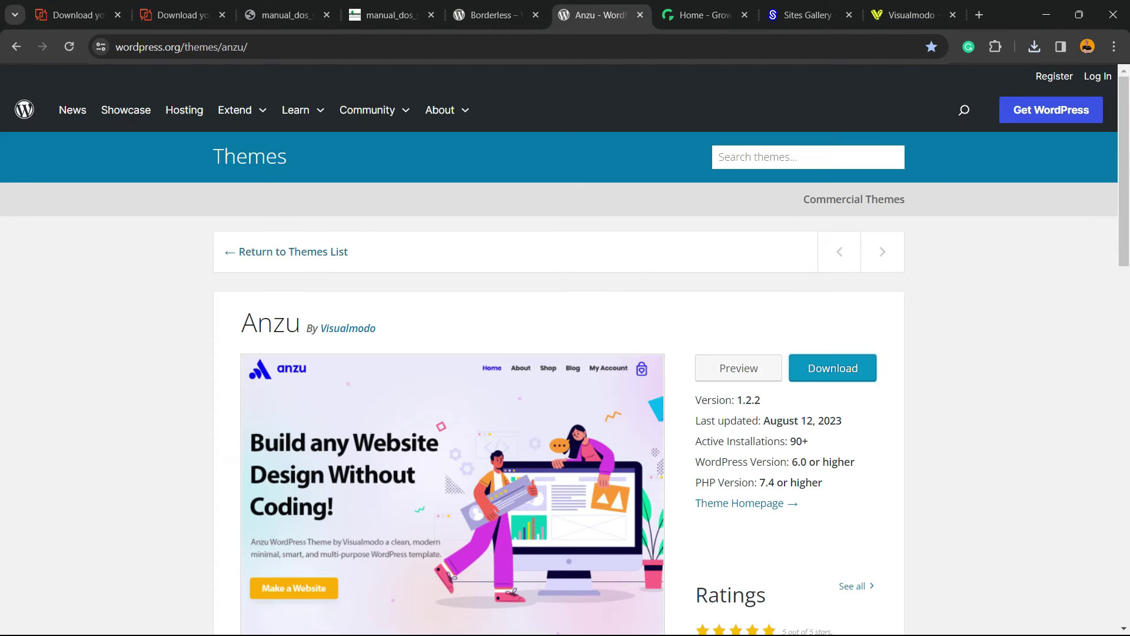
pyautogui.moveTo(241, 323); pyautogui.dragTo(376, 329)
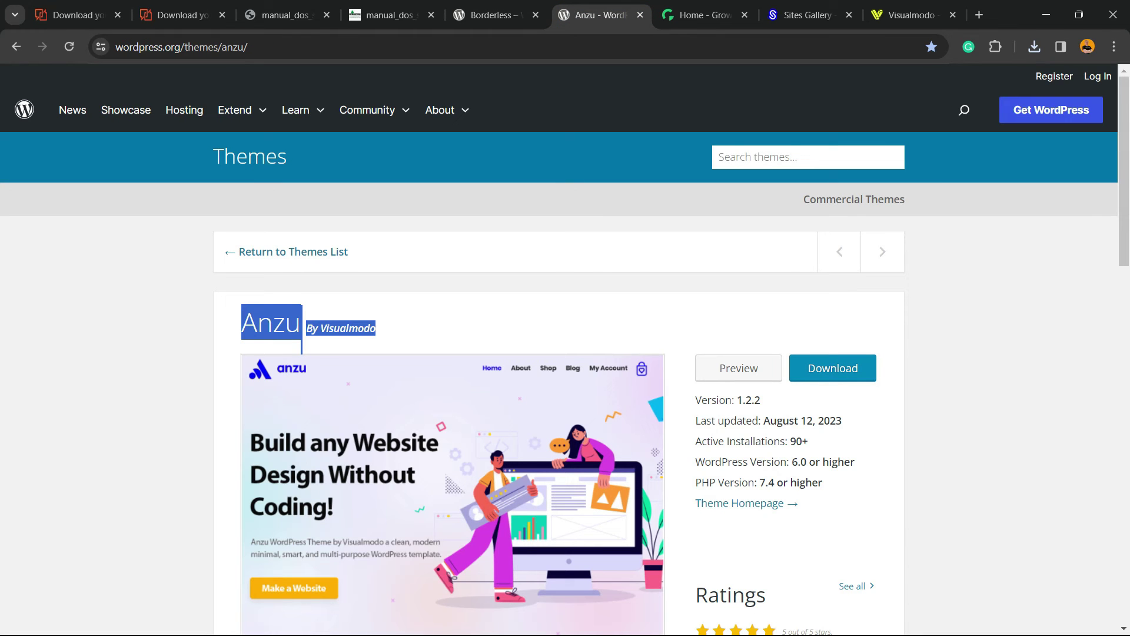
pyautogui.scroll(-7, 384, 205)
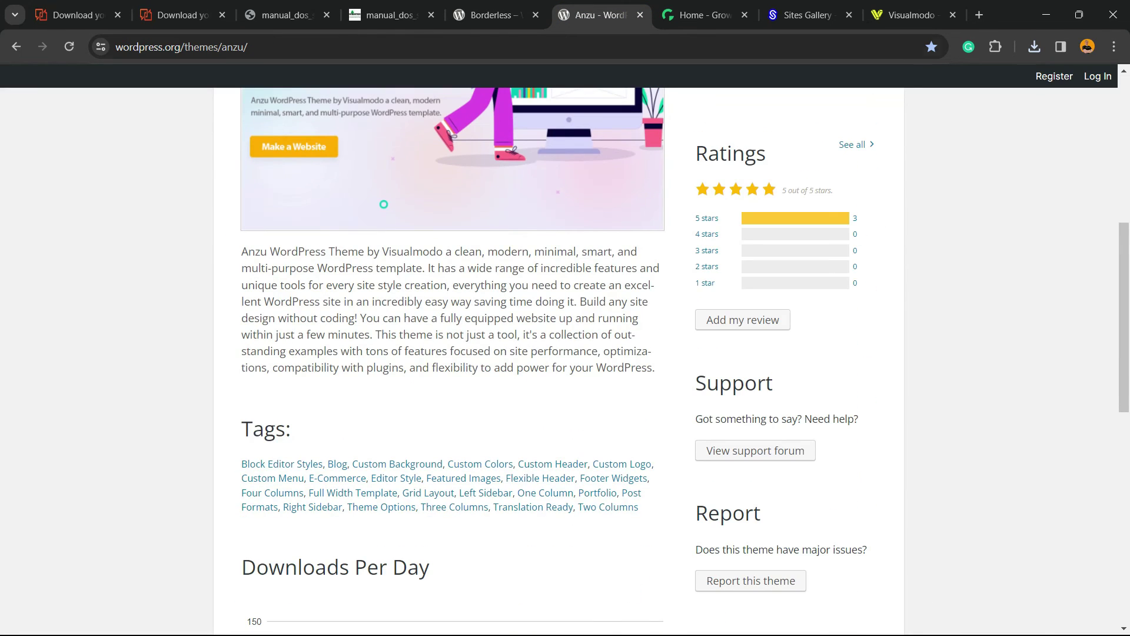
pyautogui.hotkey('ctrl', 'Tab')
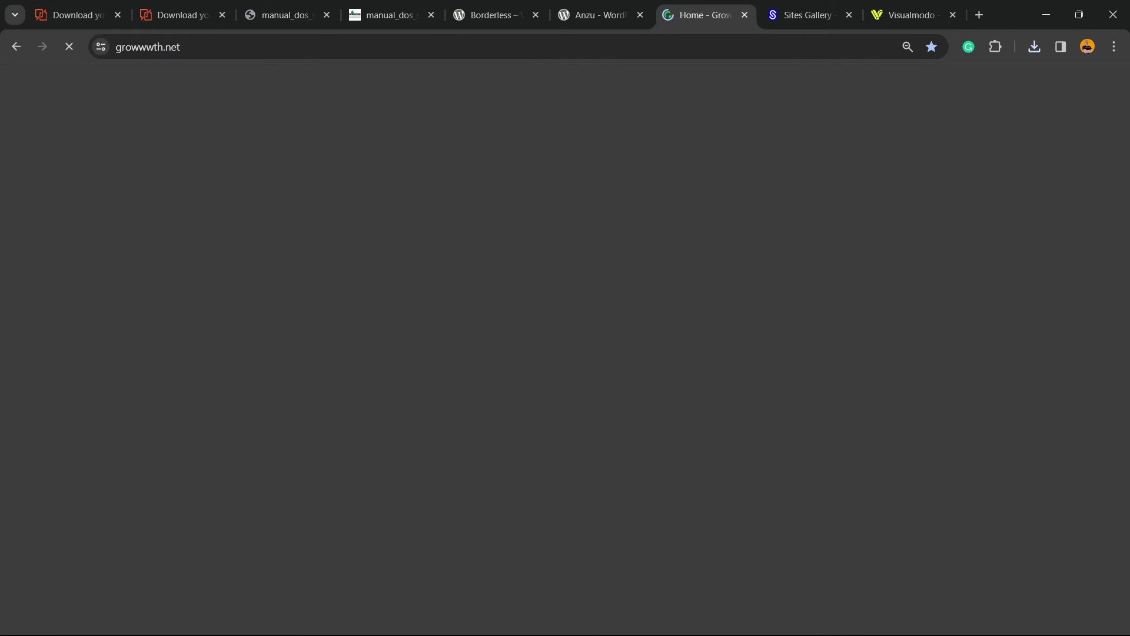
# - Scroll through the Growwwth page and move on to the Sites Gallery site
pyautogui.scroll(-2, 565, 353)
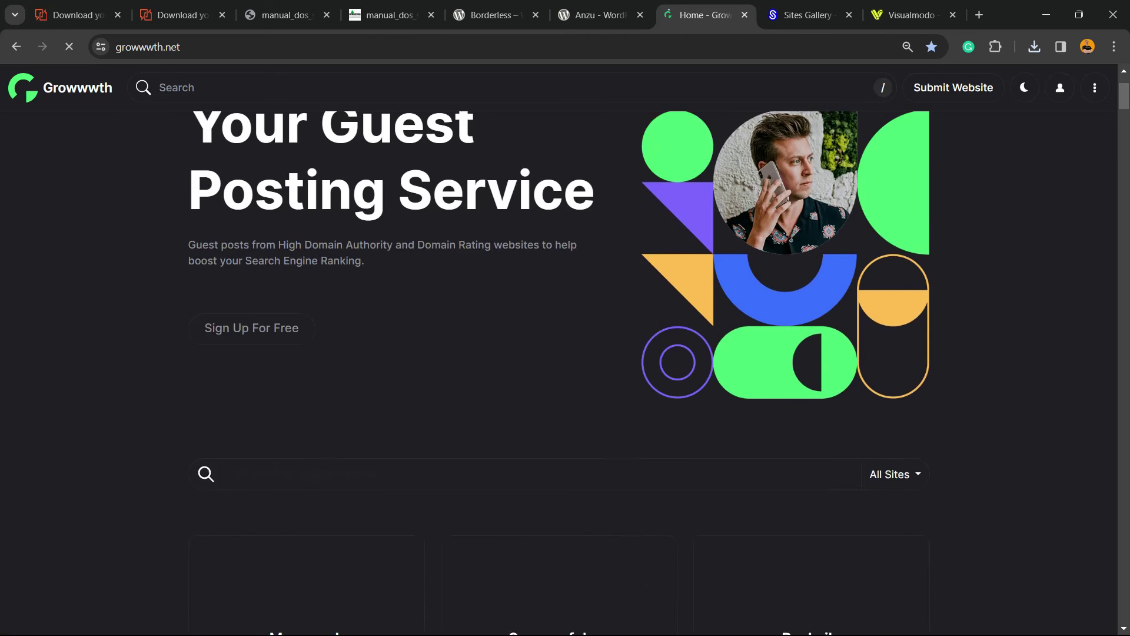
pyautogui.scroll(-15, 565, 353)
pyautogui.hotkey('ctrl', 'Tab')
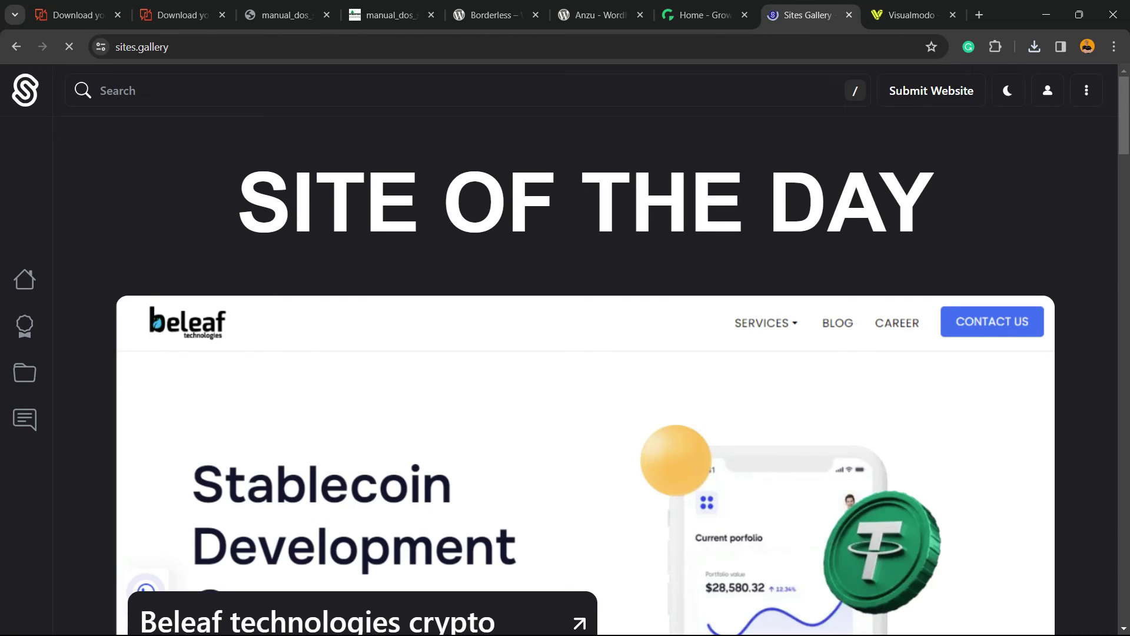
# - Scroll through the Sites Gallery WEBSITES thumbnails, then switch to the Visualmodo homepage
pyautogui.scroll(-5, 565, 353)
pyautogui.scroll(-4, 565, 353)
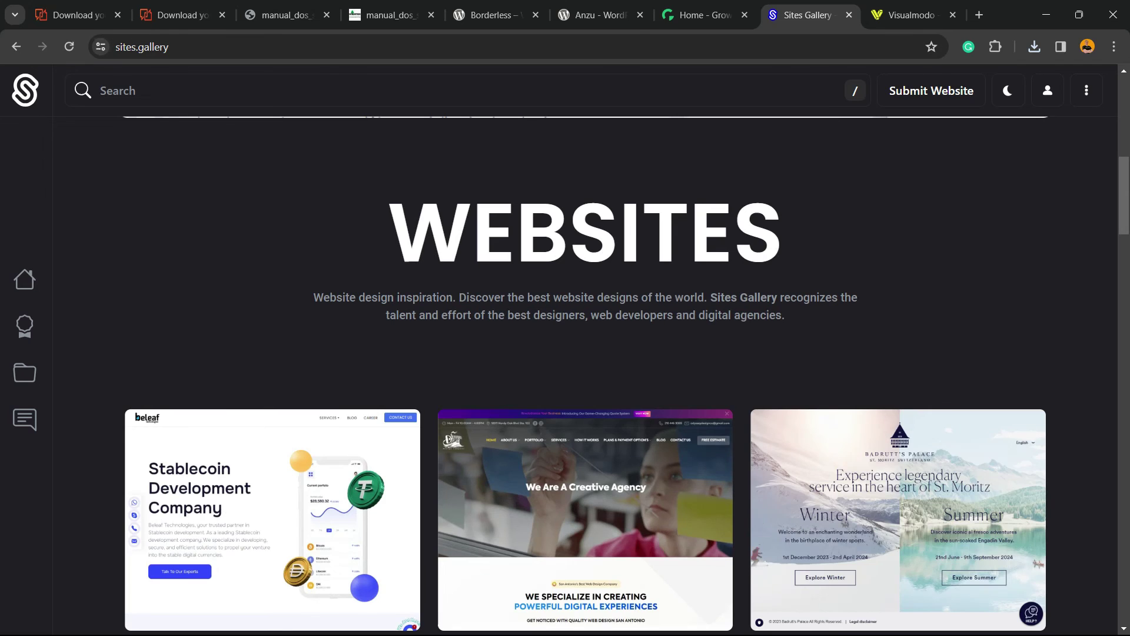
pyautogui.scroll(-7, 565, 353)
pyautogui.scroll(15, 565, 353)
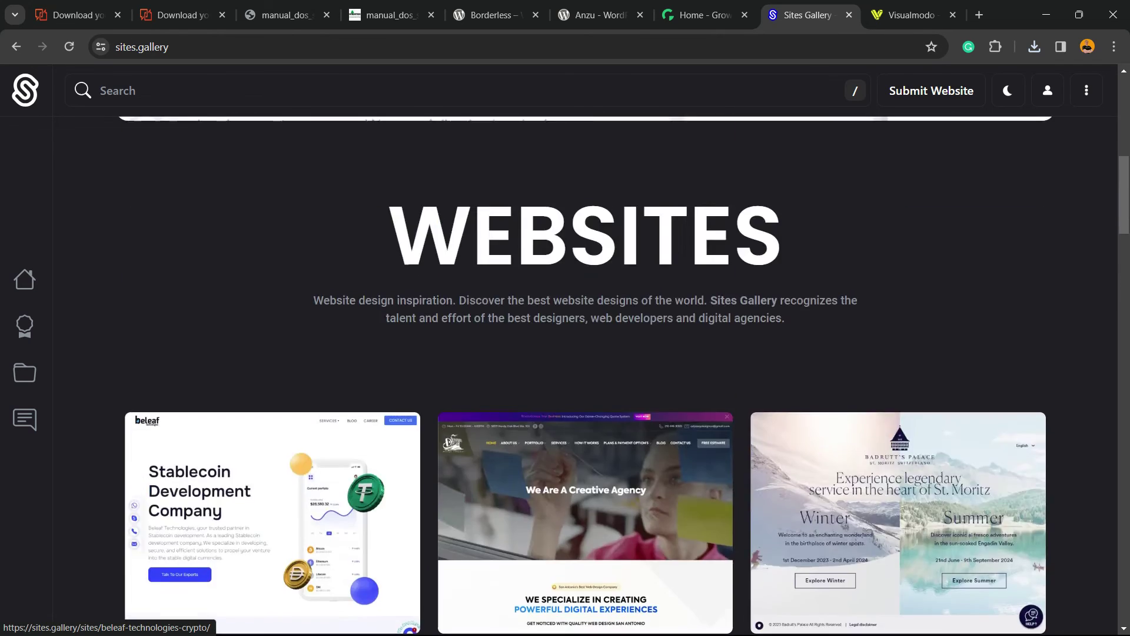
pyautogui.scroll(-7, 565, 353)
pyautogui.scroll(-10, 565, 353)
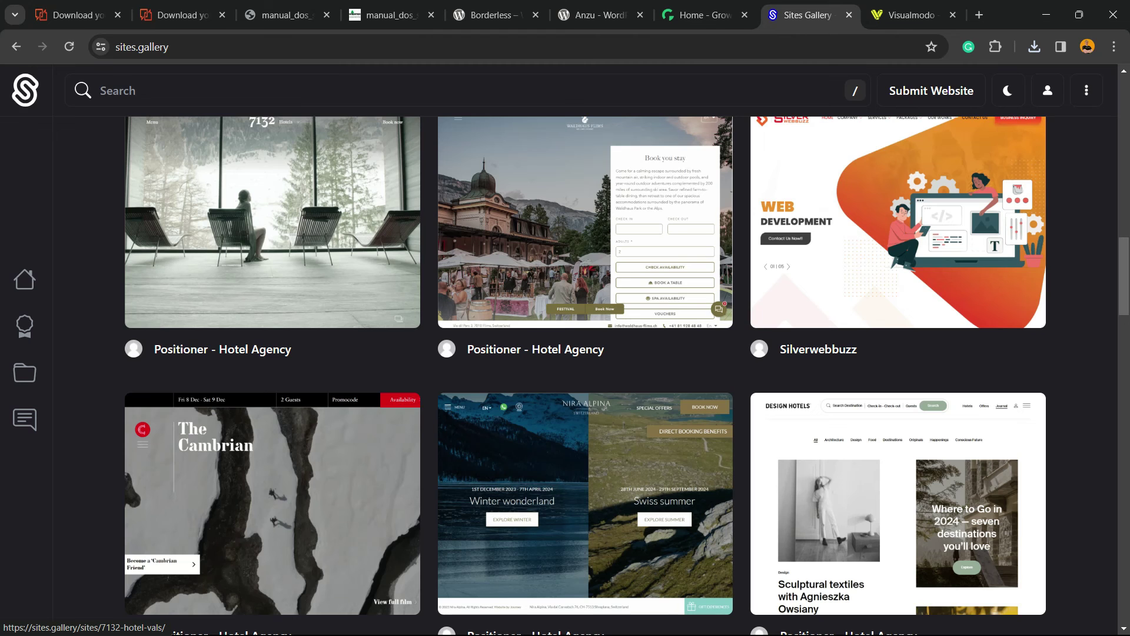
pyautogui.click(911, 15)
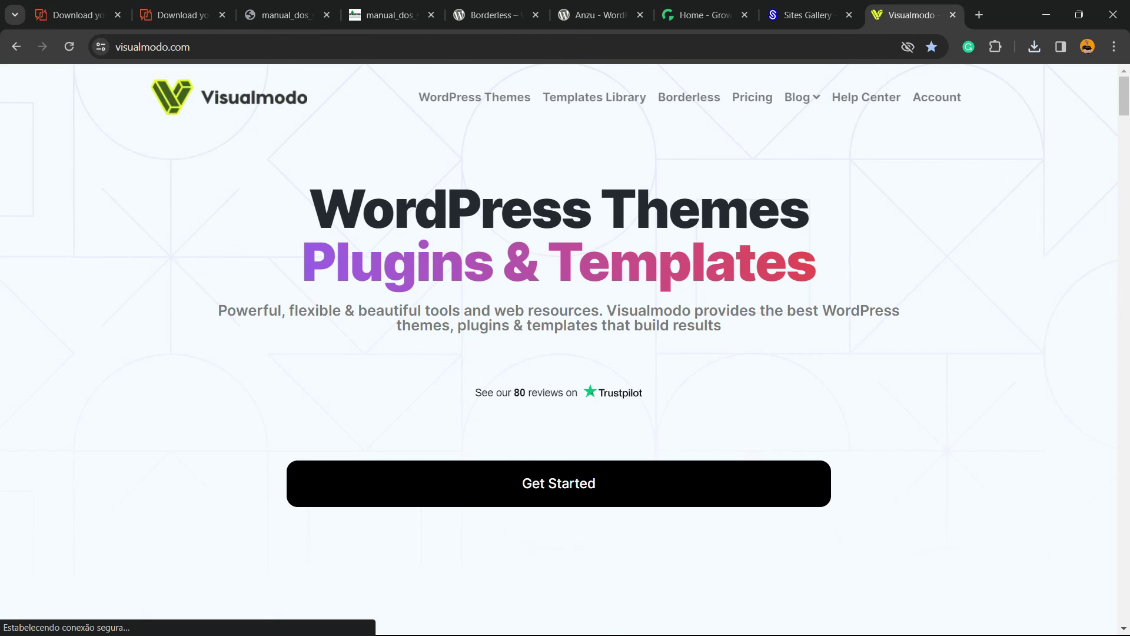
# - Open Visualmodo's Templates Library and scroll down to the starter template cards
pyautogui.click(594, 97)
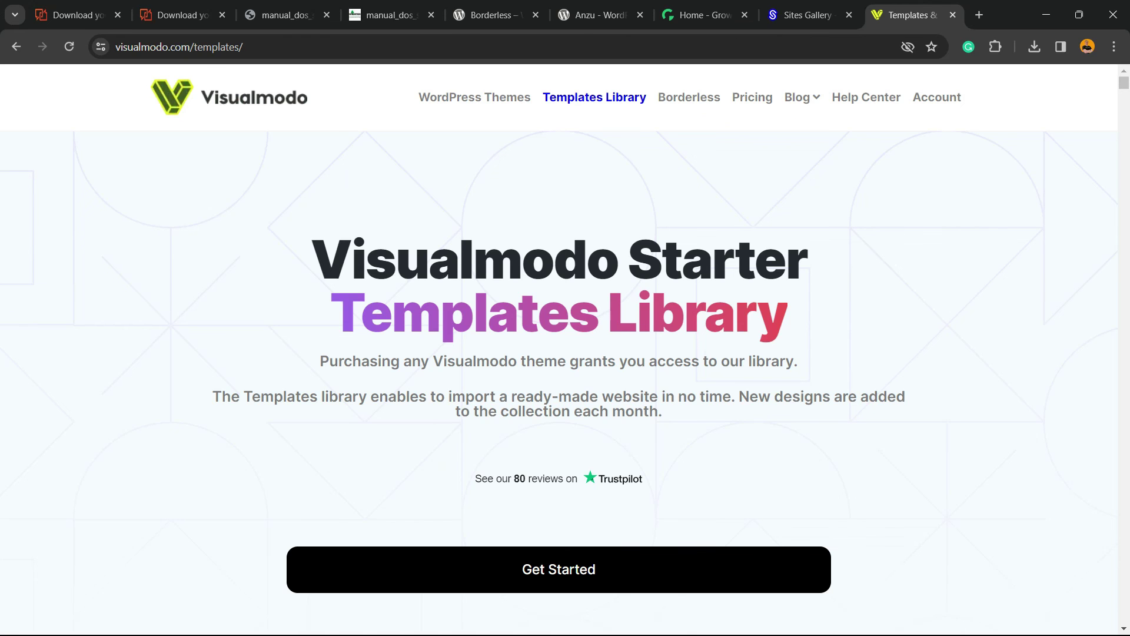
pyautogui.scroll(-15, 359, 295)
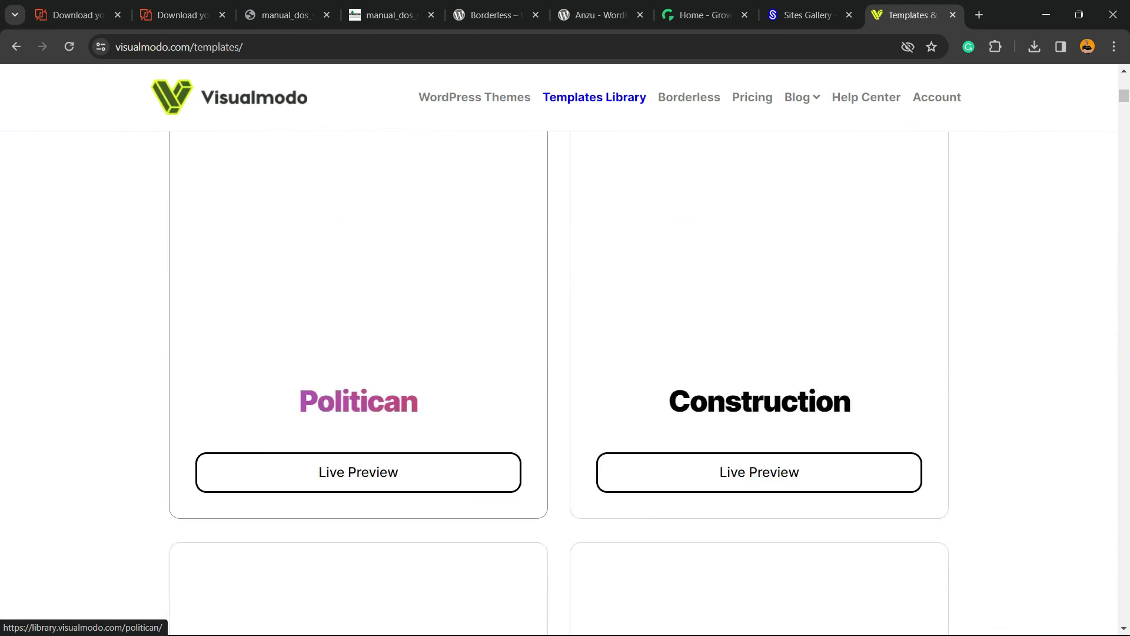